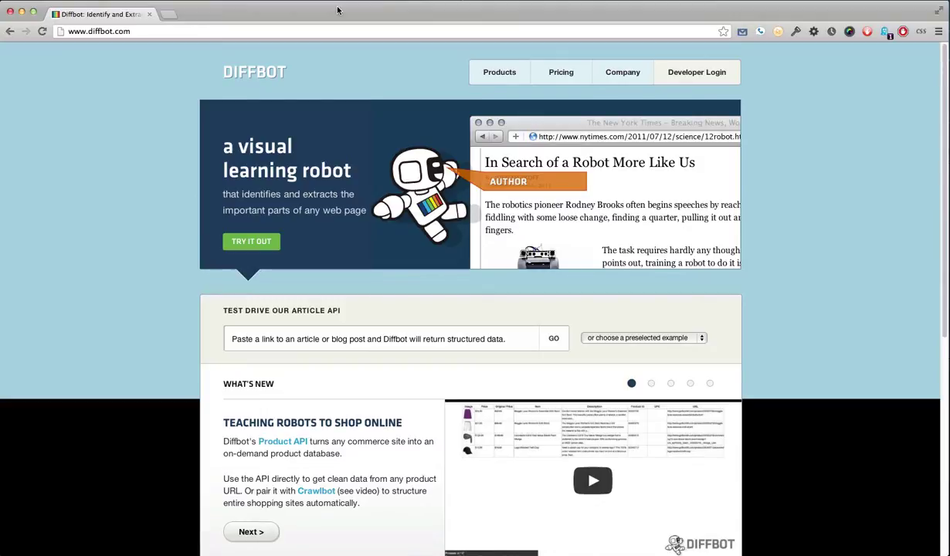
- Go to Developer Login on diffbot.com to reach the Analytics and Status page
{"action": "left_click", "coordinate": [671, 75]}
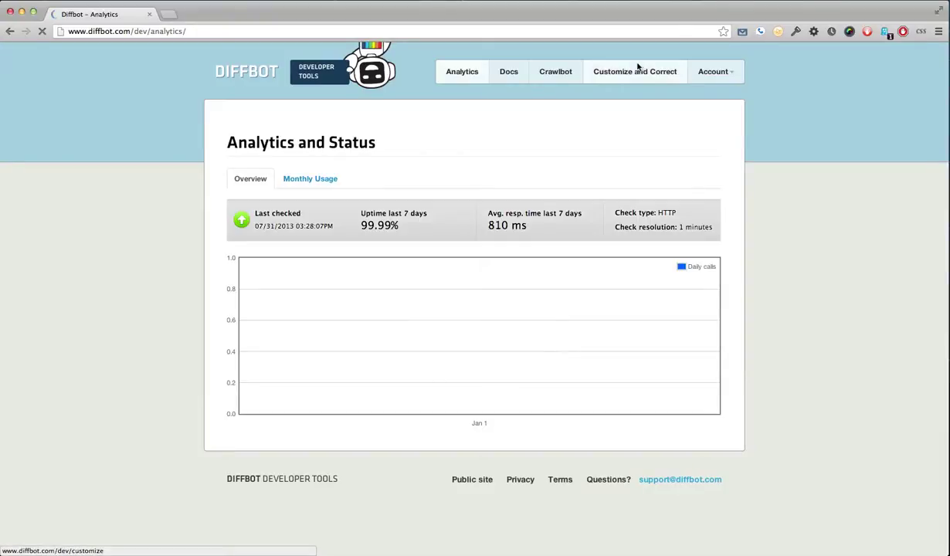
- Go to Customize and Correct to reach the empty Custom API Toolkit
{"action": "left_click", "coordinate": [637, 70]}
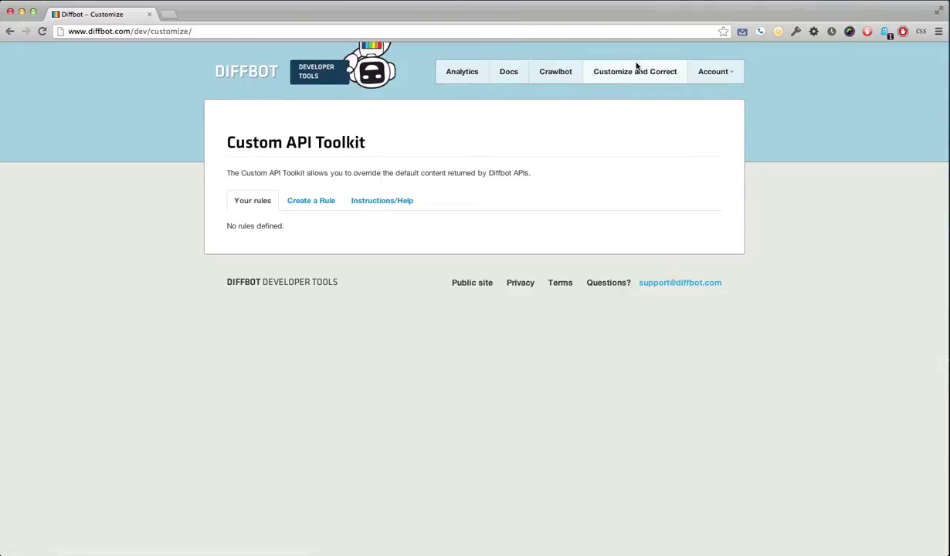
{"action": "left_click", "coordinate": [316, 203]}
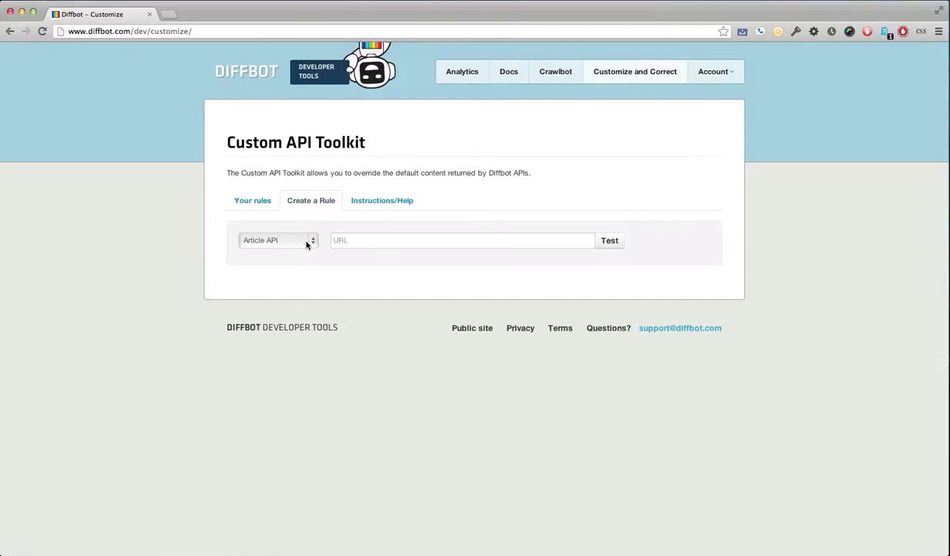
{"action": "left_click", "coordinate": [307, 242]}
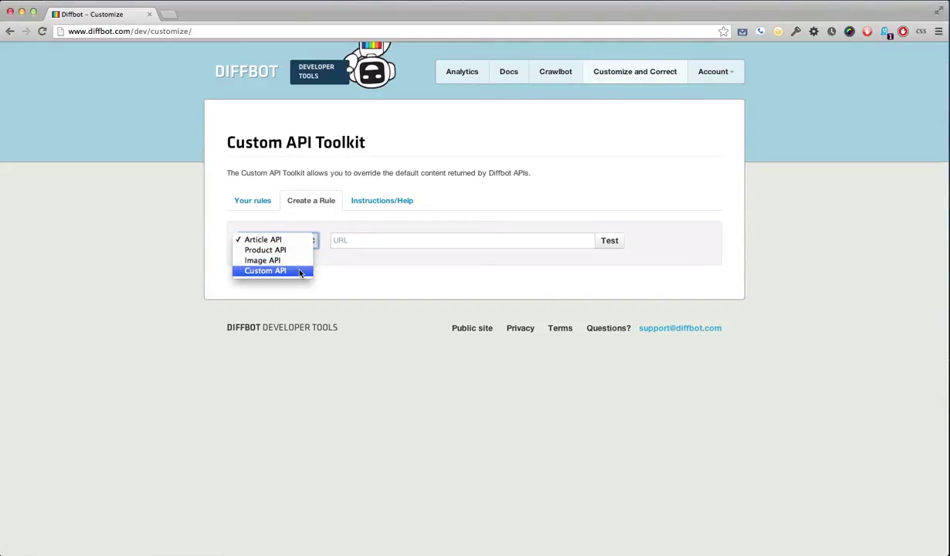
{"action": "left_click", "coordinate": [300, 271]}
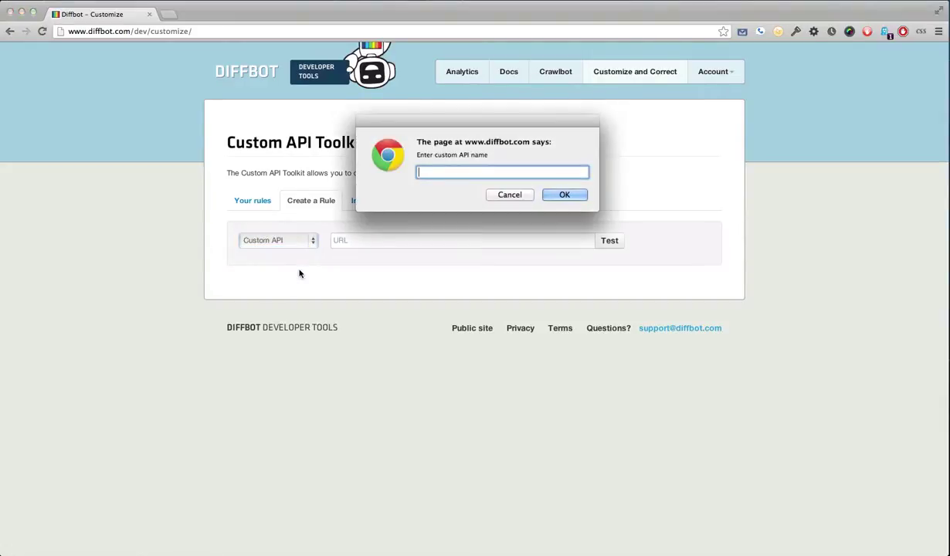
{"action": "type", "text": "trending"}
{"action": "left_click", "coordinate": [565, 195]}
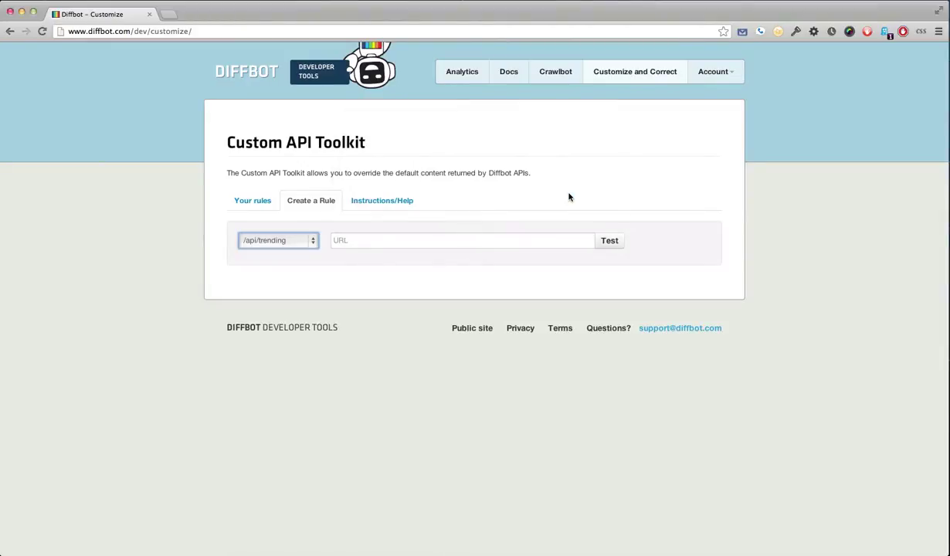
{"action": "left_click", "coordinate": [410, 241]}
{"action": "type", "text": "http://"}
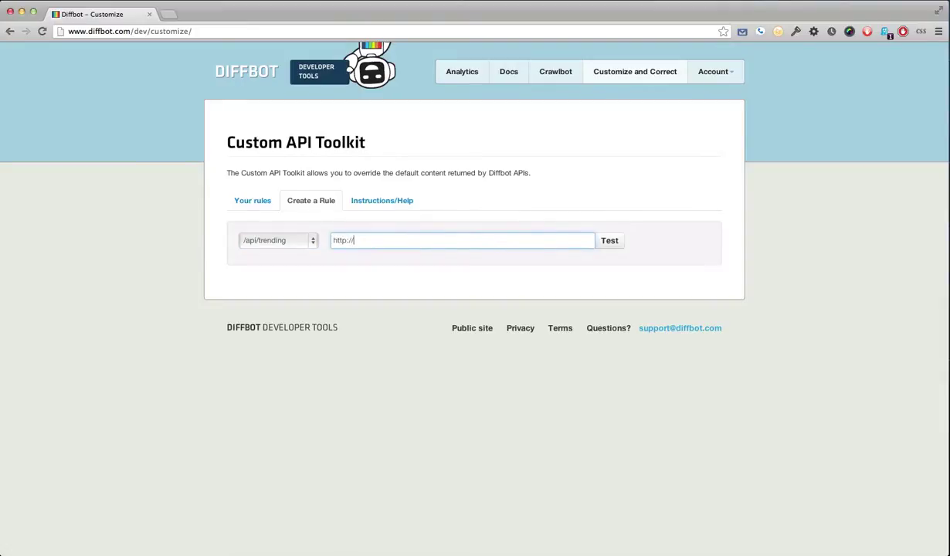
{"action": "type", "text": "www.mashable.com"}
{"action": "left_click", "coordinate": [602, 242]}
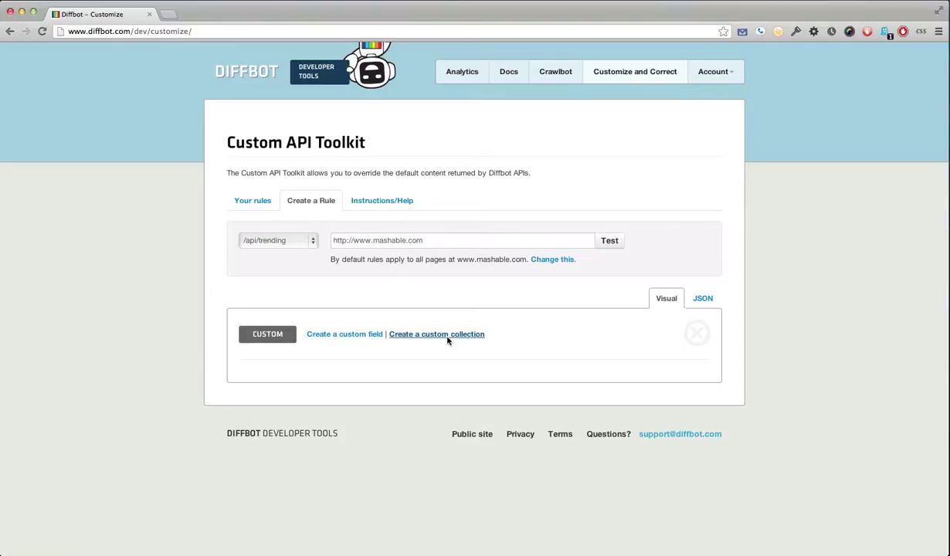
- Save a trending-links collection using a What's Hot article card as its selector (#column-hot article)
{"action": "left_click", "coordinate": [448, 335]}
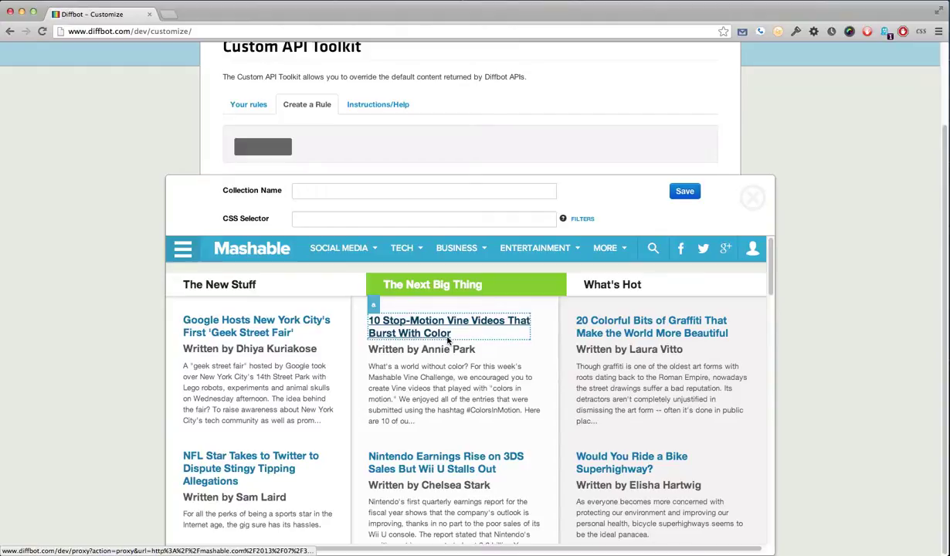
{"action": "left_click", "coordinate": [424, 191]}
{"action": "type", "text": "trending"}
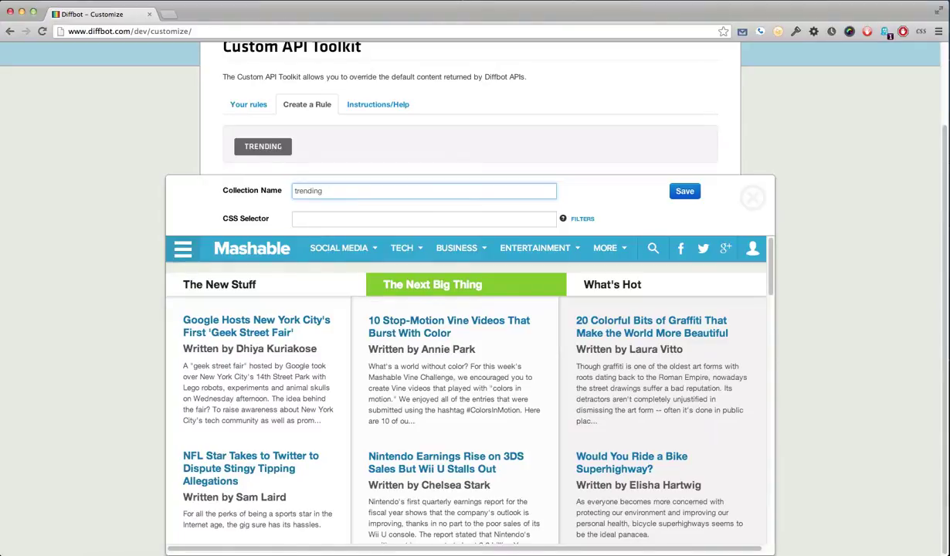
{"action": "type", "text": "-links"}
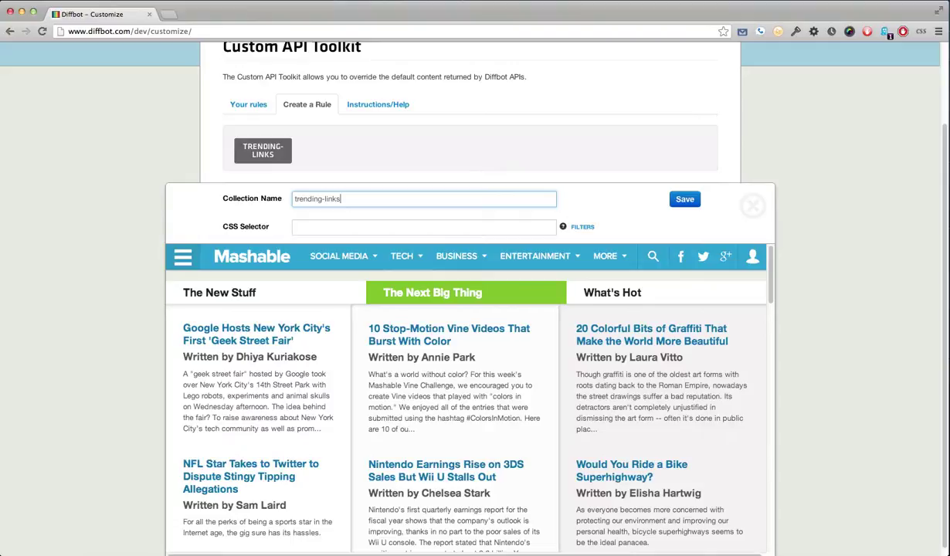
{"action": "left_click", "coordinate": [338, 224]}
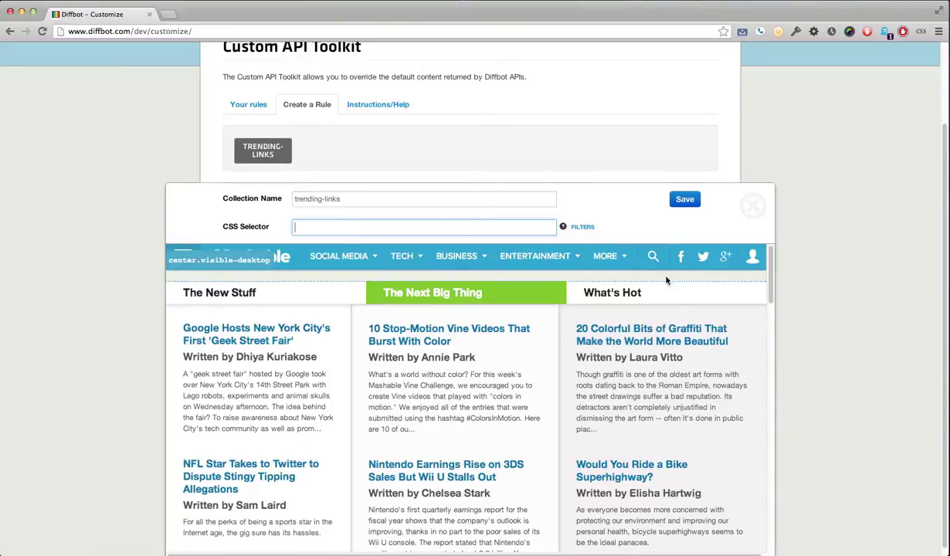
{"action": "left_click", "coordinate": [754, 360]}
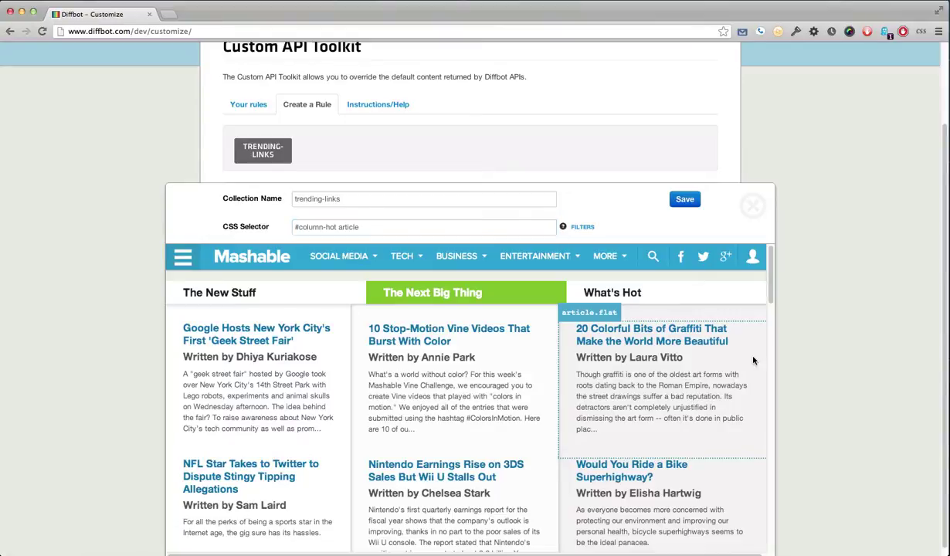
{"action": "left_click", "coordinate": [688, 198]}
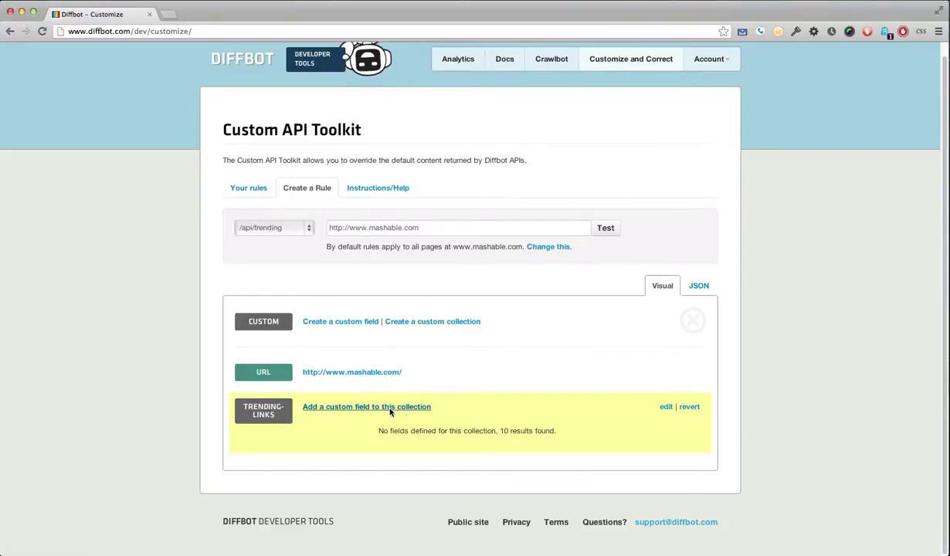
- Add a title field with selector h1 to trending-links and review the extracted headlines
{"action": "left_click", "coordinate": [325, 410]}
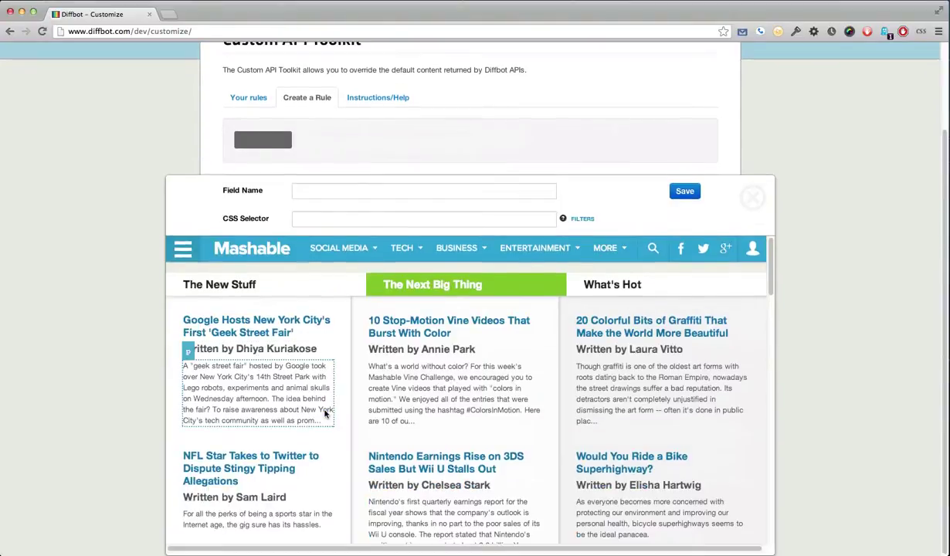
{"action": "left_click", "coordinate": [324, 195]}
{"action": "type", "text": "title"}
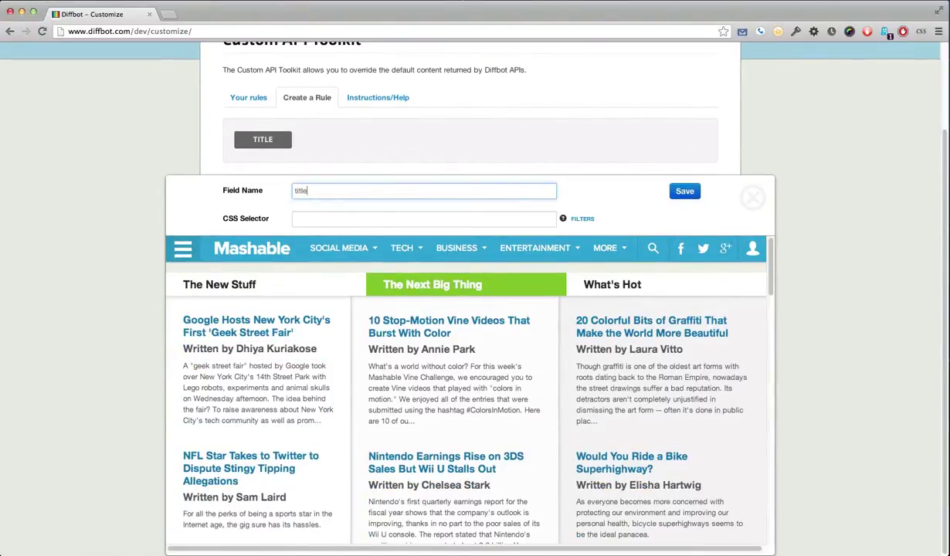
{"action": "left_click", "coordinate": [738, 322]}
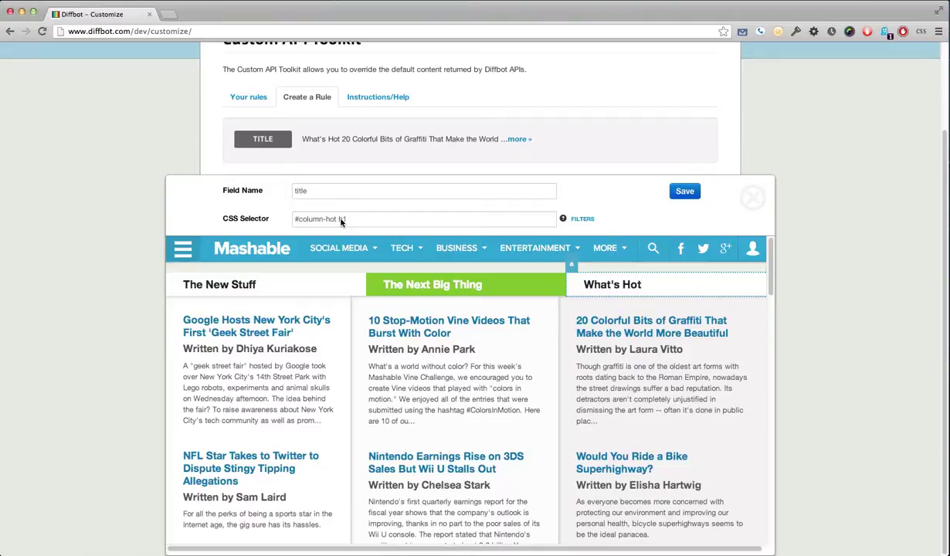
{"action": "left_click_drag", "start_coordinate": [334, 219], "coordinate": [276, 211]}
{"action": "key", "text": "BackSpace"}
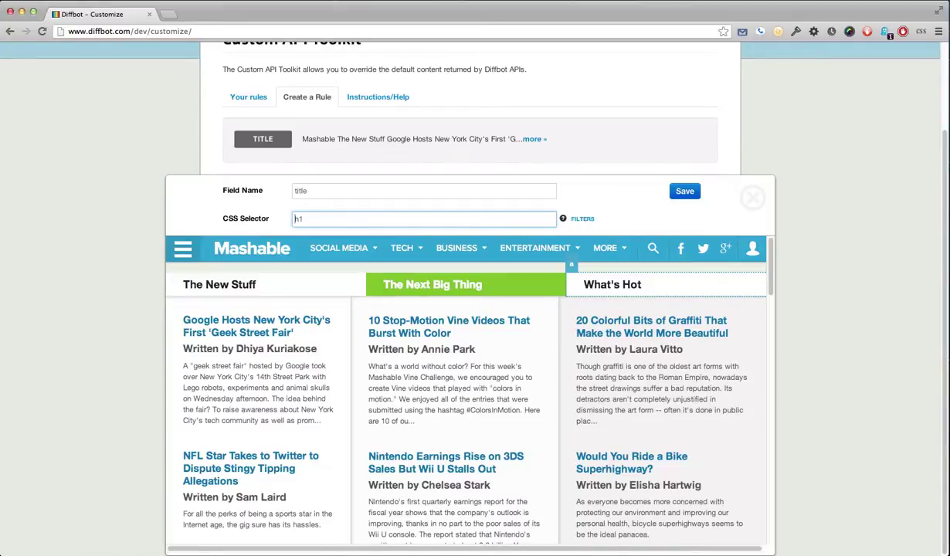
{"action": "left_click", "coordinate": [676, 192]}
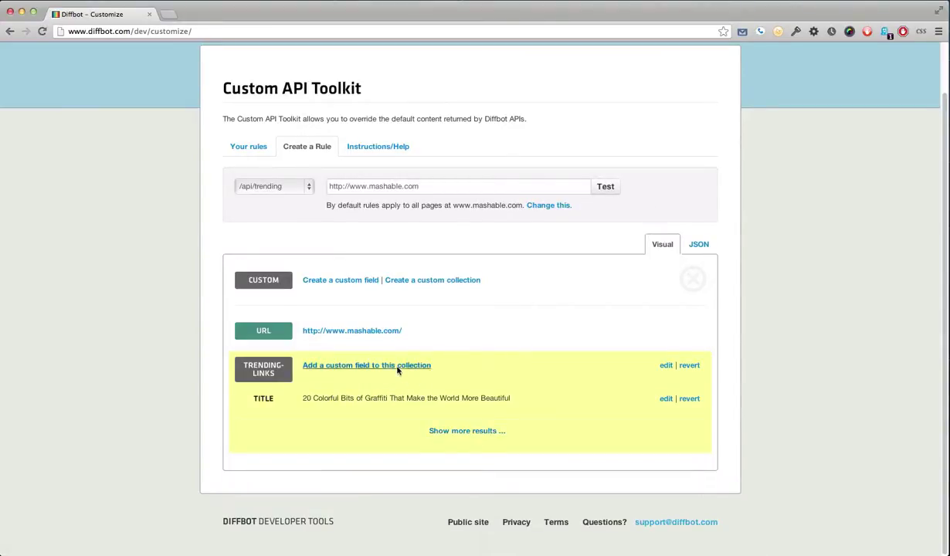
{"action": "left_click", "coordinate": [466, 431]}
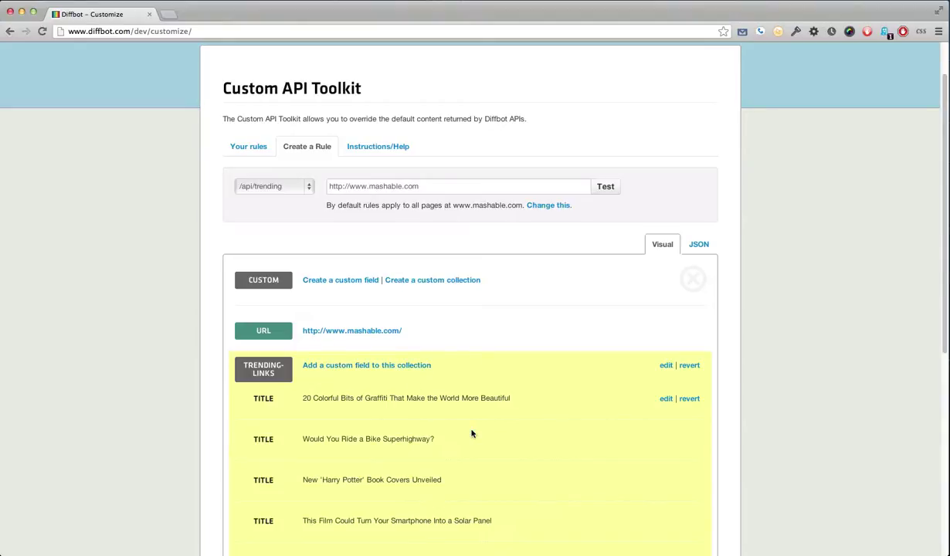
{"action": "scroll", "coordinate": [472, 433], "scroll_direction": "down", "scroll_amount": 5}
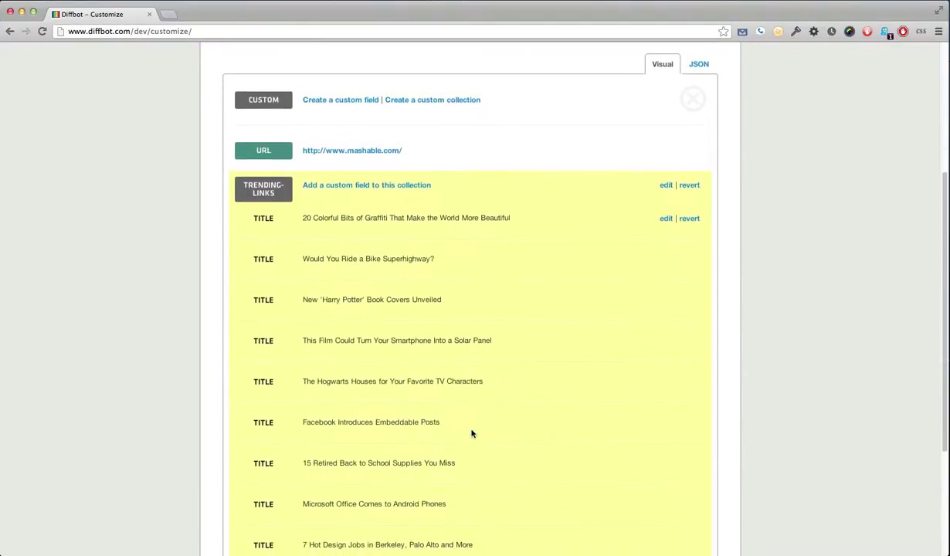
- Save a link field with selector 'a' and attribute filter href in trending-links
{"action": "left_click", "coordinate": [382, 184]}
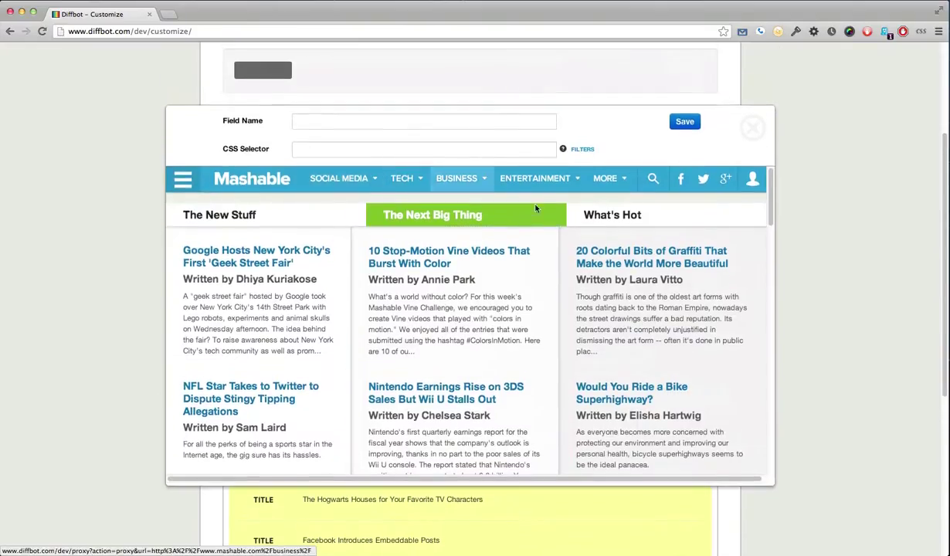
{"action": "left_click", "coordinate": [632, 261]}
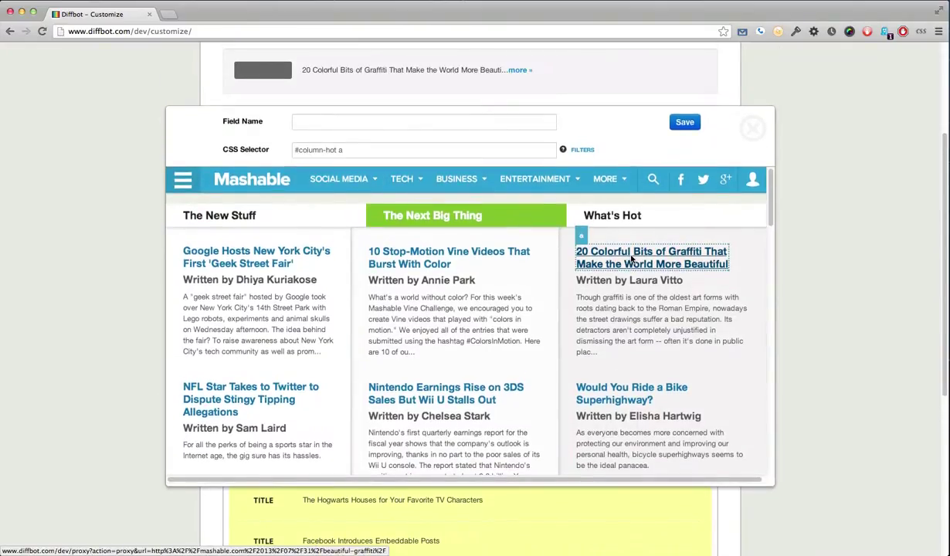
{"action": "left_click", "coordinate": [331, 122]}
{"action": "type", "text": "link"}
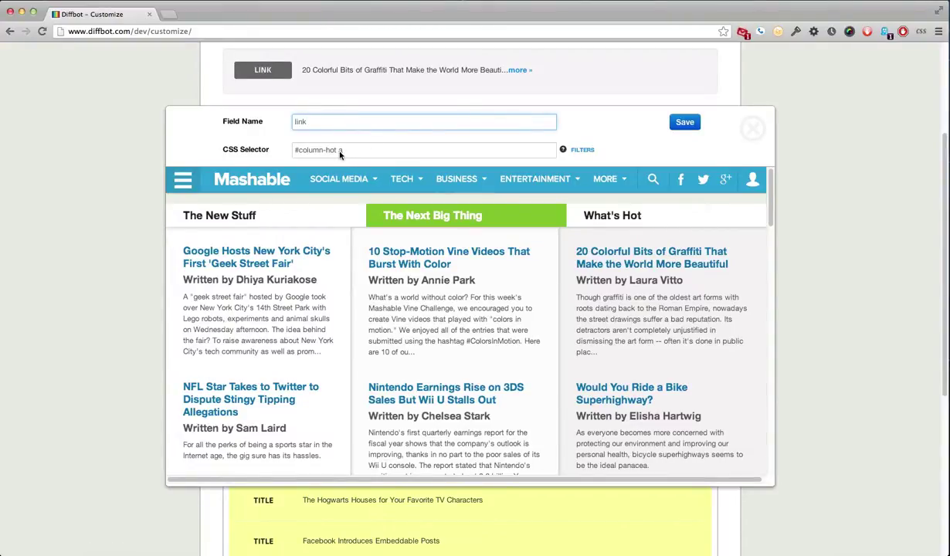
{"action": "left_click_drag", "start_coordinate": [339, 152], "coordinate": [258, 149]}
{"action": "type", "text": "a"}
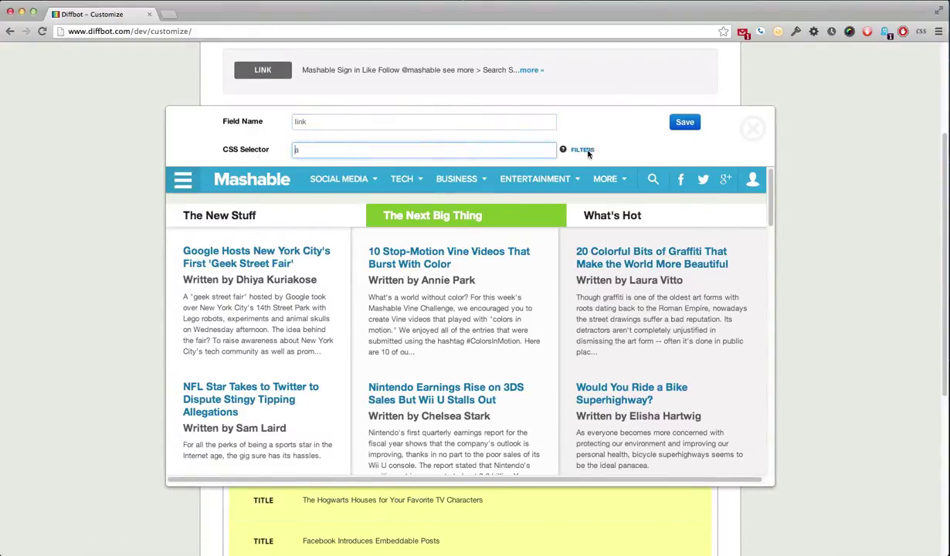
{"action": "left_click", "coordinate": [576, 150]}
{"action": "left_click", "coordinate": [377, 172]}
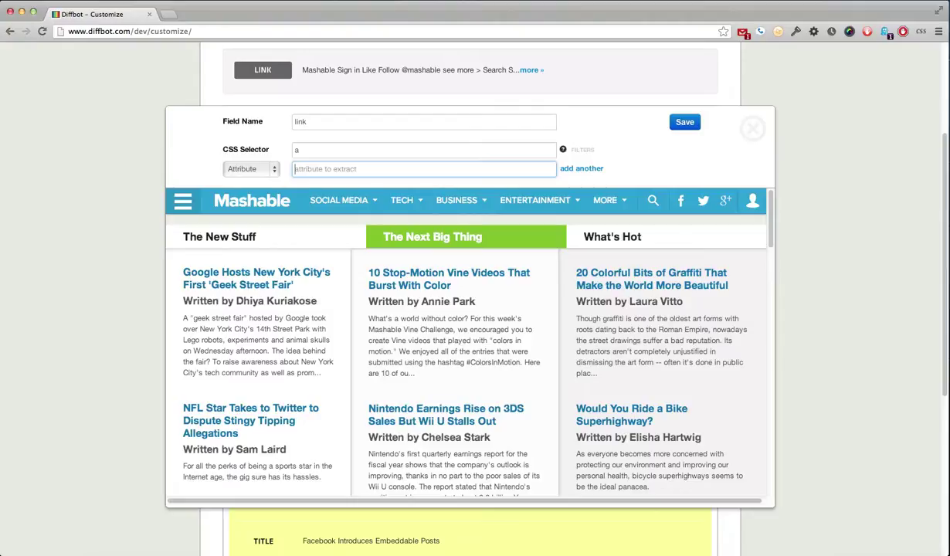
{"action": "type", "text": "href"}
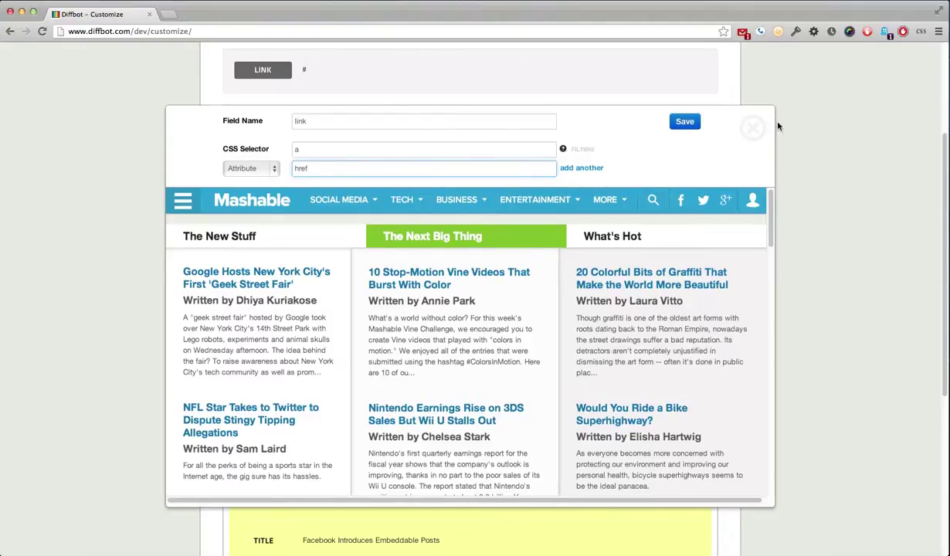
{"action": "left_click", "coordinate": [685, 122]}
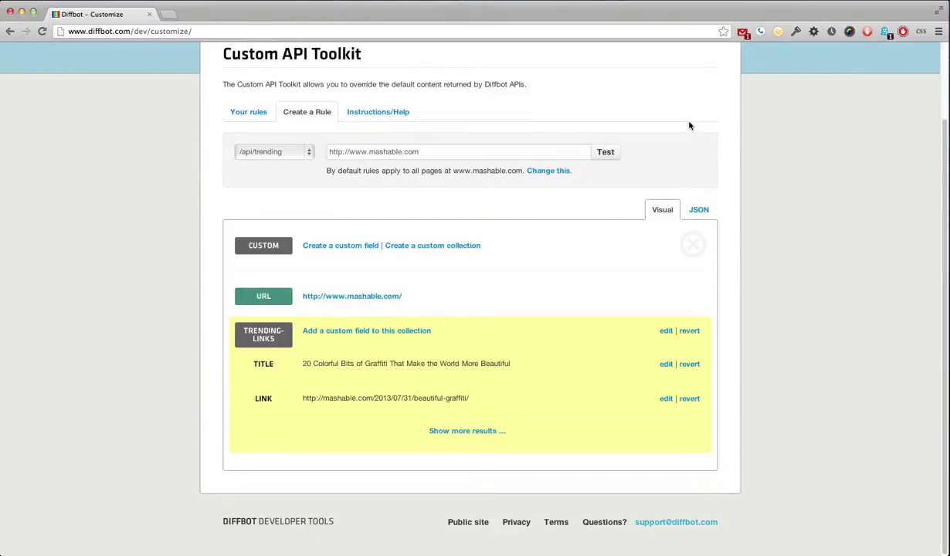
- Expand the trending-links results to show more articles
{"action": "left_click", "coordinate": [464, 431]}
{"action": "scroll", "coordinate": [463, 434], "scroll_direction": "down", "scroll_amount": 5}
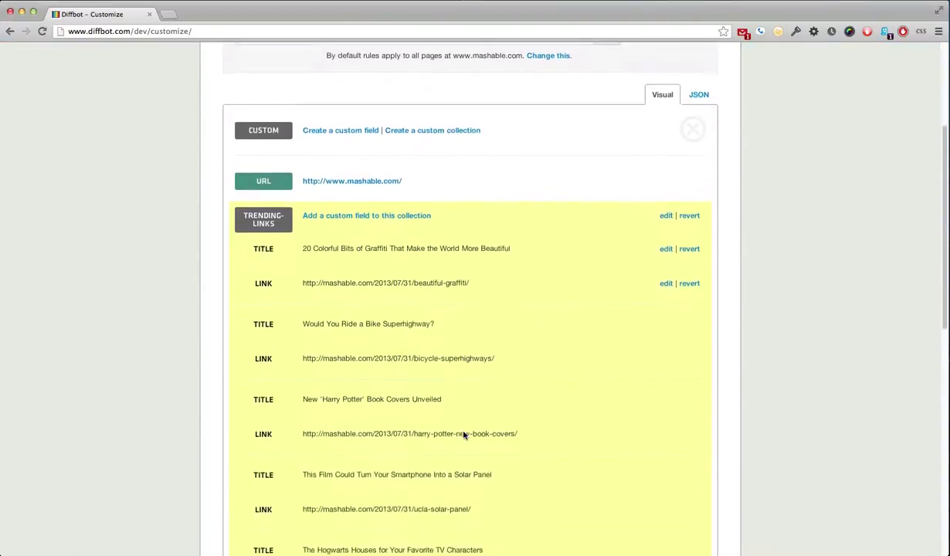
{"action": "scroll", "coordinate": [464, 435], "scroll_direction": "up", "scroll_amount": 5}
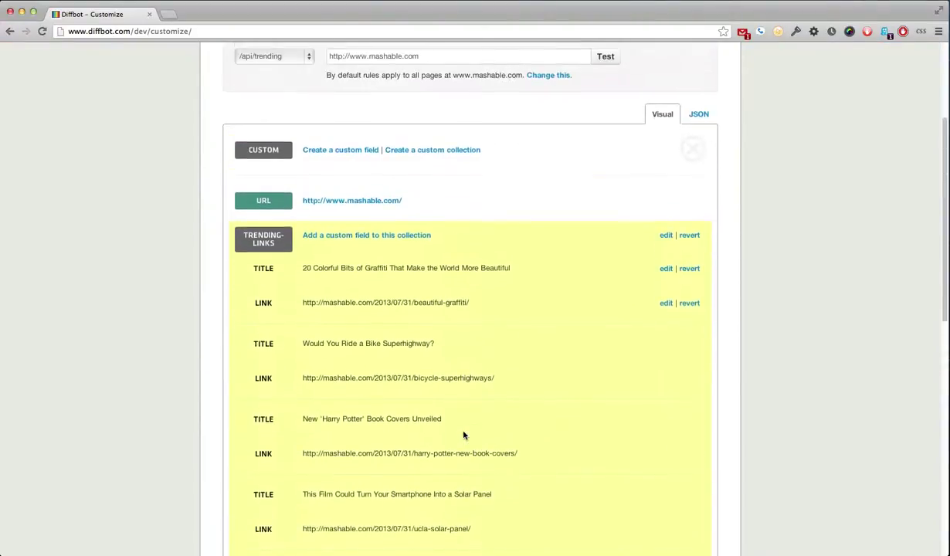
- Save an author field with selector .byline-author, picked from the first What's Hot byline
{"action": "left_click", "coordinate": [409, 290]}
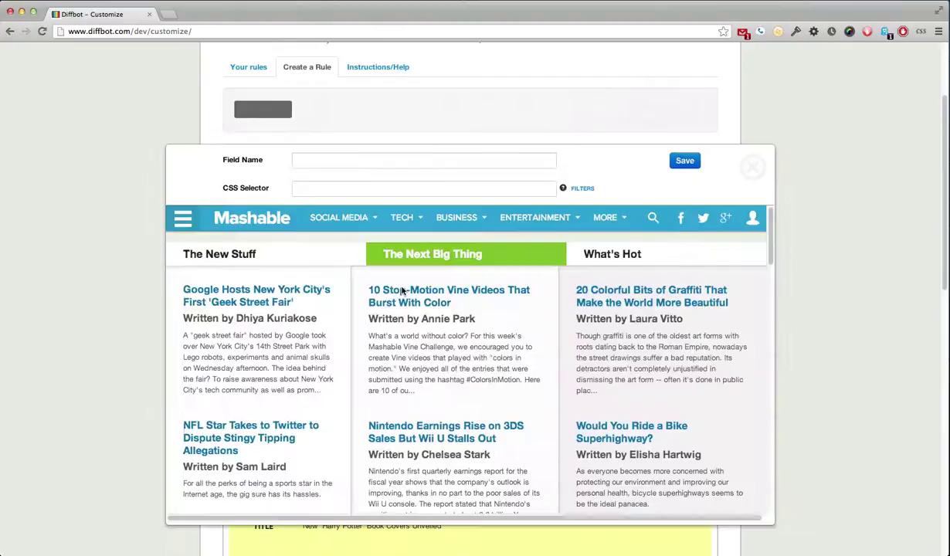
{"action": "left_click", "coordinate": [309, 121]}
{"action": "type", "text": "author"}
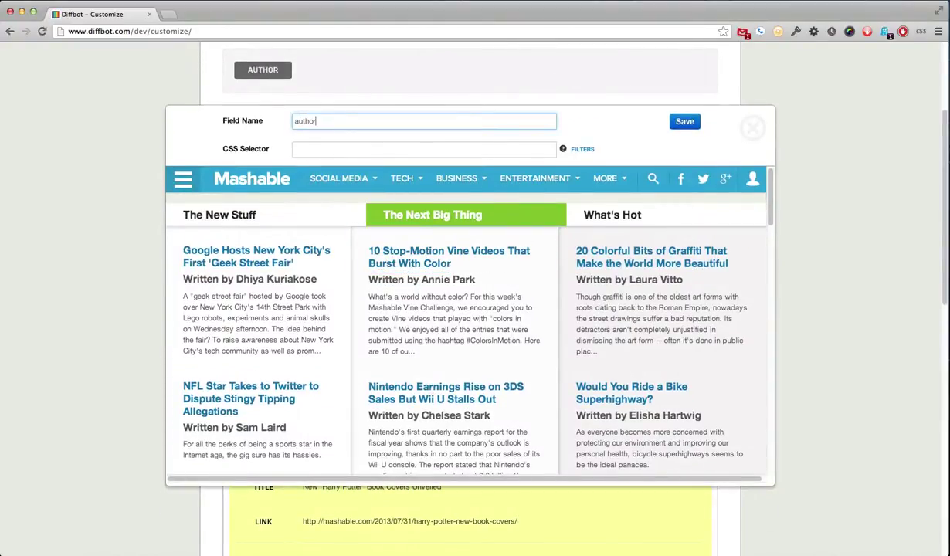
{"action": "left_click", "coordinate": [323, 149]}
{"action": "left_click", "coordinate": [640, 286]}
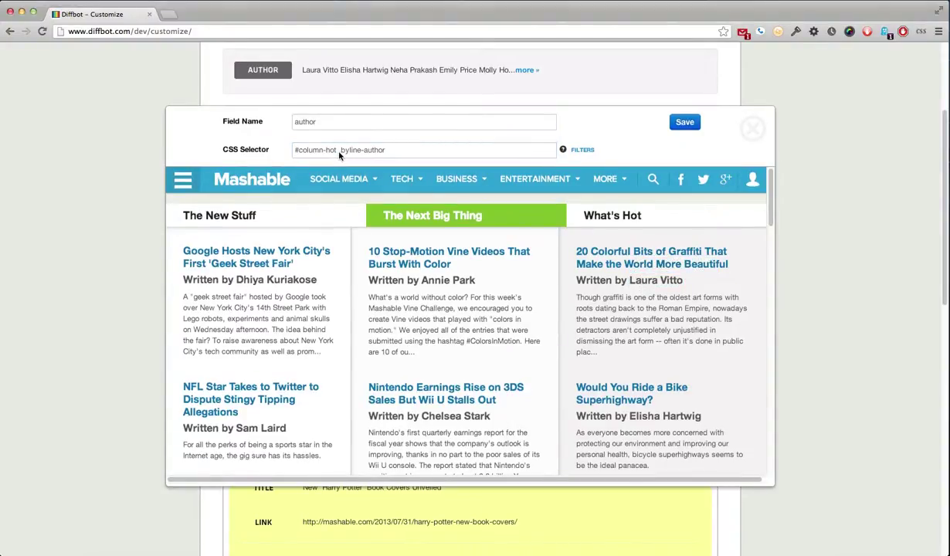
{"action": "left_click_drag", "start_coordinate": [337, 152], "coordinate": [294, 150]}
{"action": "key", "text": "BackSpace"}
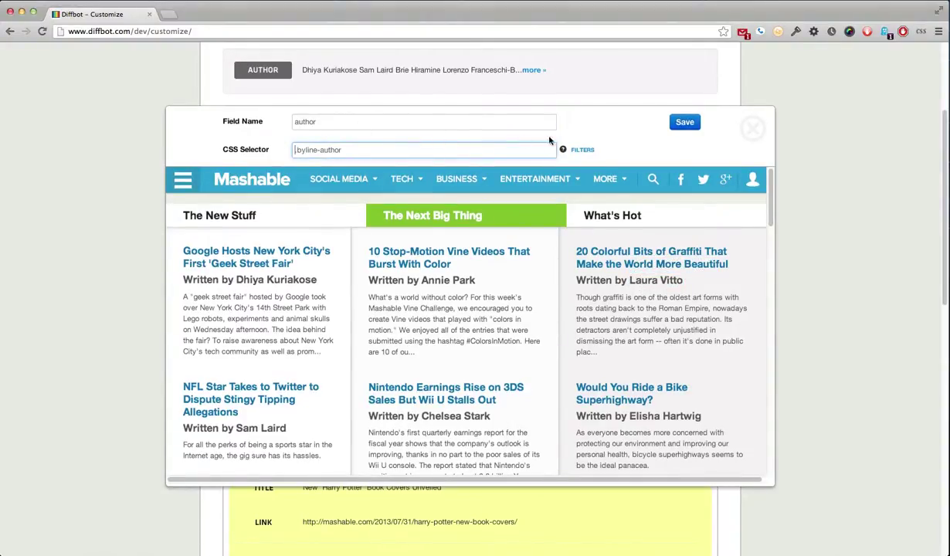
{"action": "left_click", "coordinate": [680, 123]}
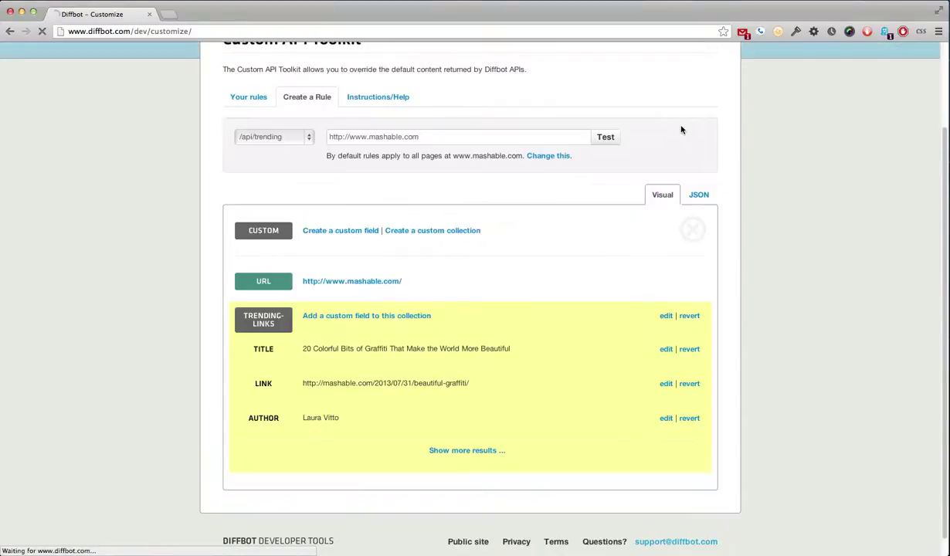
- Load more results and review the articles with their authors, titles and links
{"action": "left_click", "coordinate": [467, 451]}
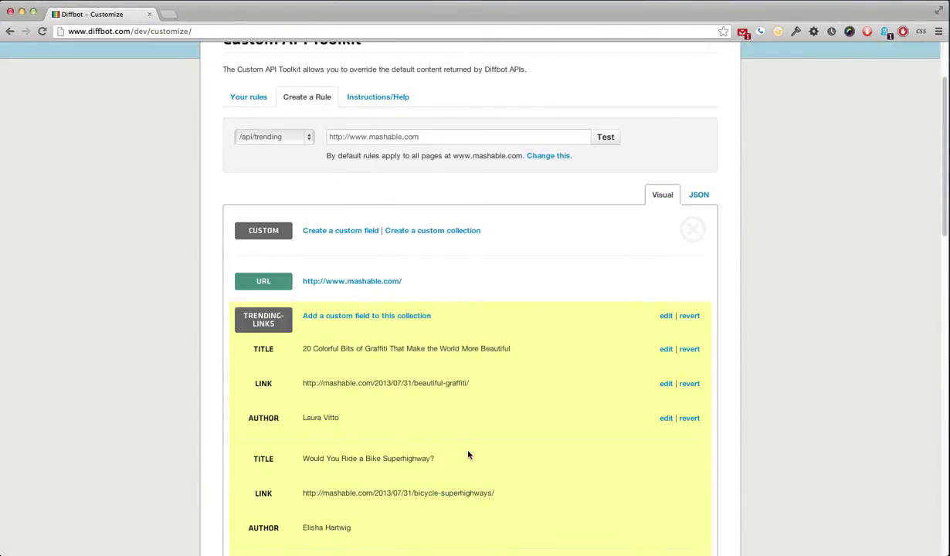
{"action": "scroll", "coordinate": [468, 453], "scroll_direction": "down", "scroll_amount": 1}
{"action": "scroll", "coordinate": [468, 454], "scroll_direction": "down", "scroll_amount": 10}
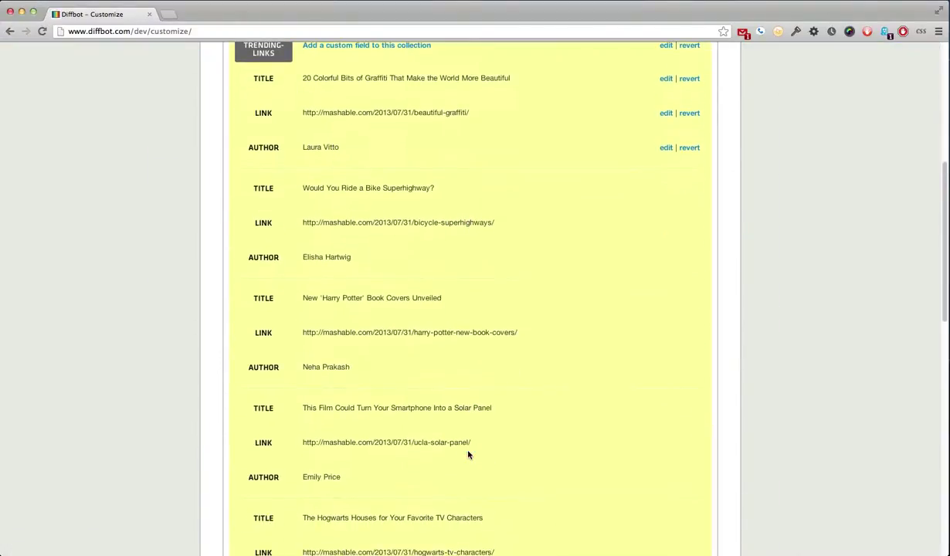
{"action": "scroll", "coordinate": [467, 454], "scroll_direction": "down", "scroll_amount": 7}
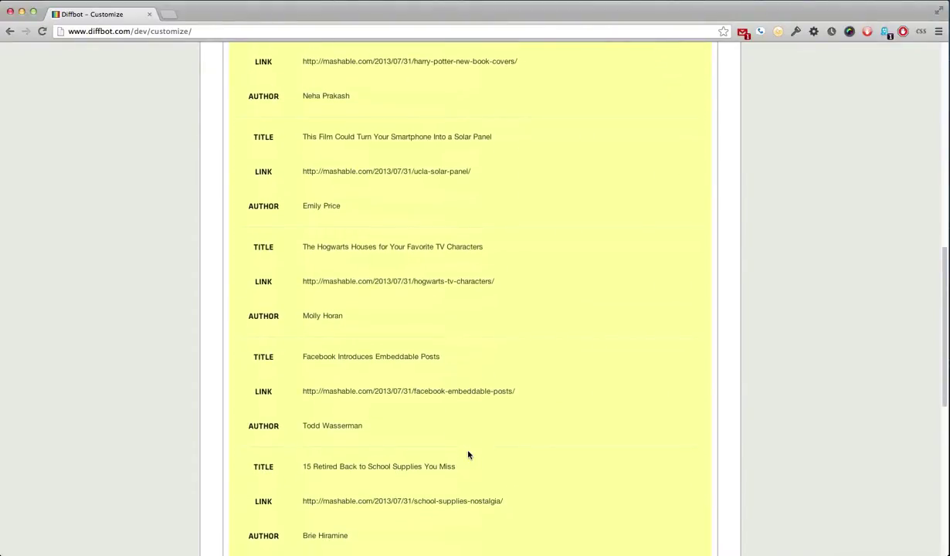
{"action": "scroll", "coordinate": [731, 333], "scroll_direction": "up", "scroll_amount": 20}
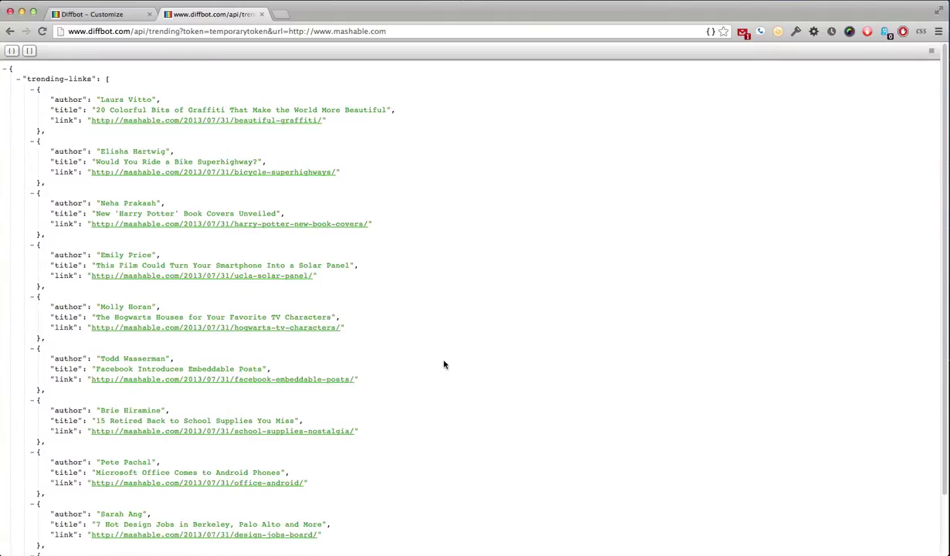
- Scroll through the trending JSON output to review all ten articles
{"action": "scroll", "coordinate": [444, 365], "scroll_direction": "down", "scroll_amount": 3}
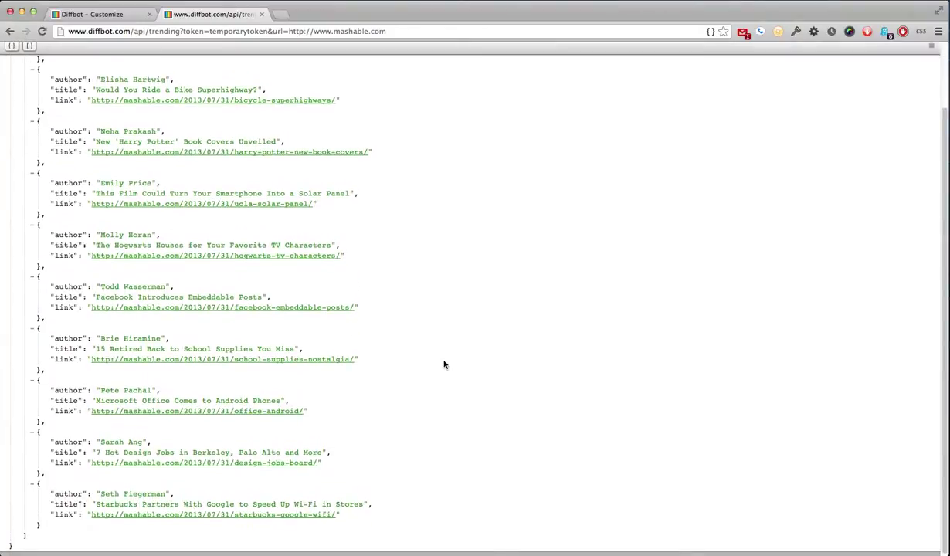